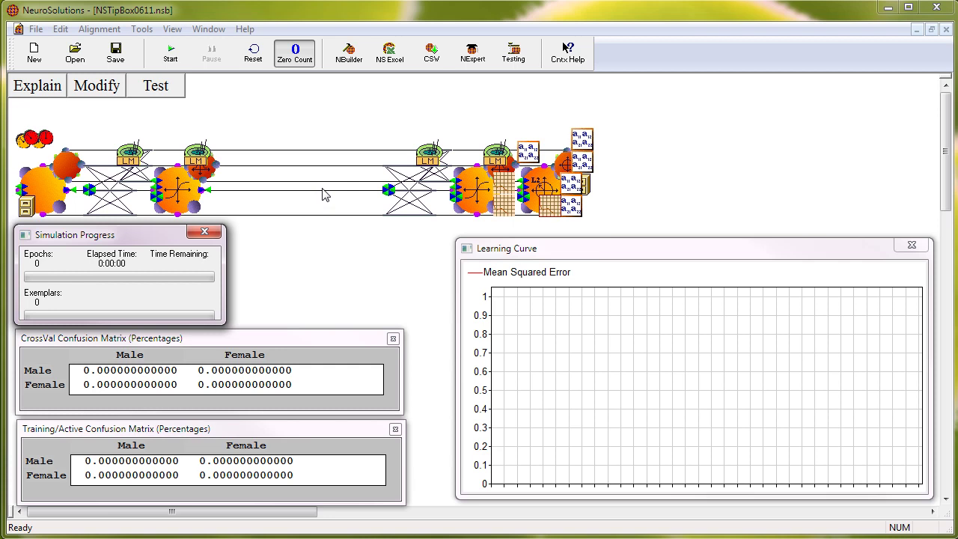
Start recording a new macro named NSTipBox0611 from Tools > Record Macro.
left_click(142, 29)
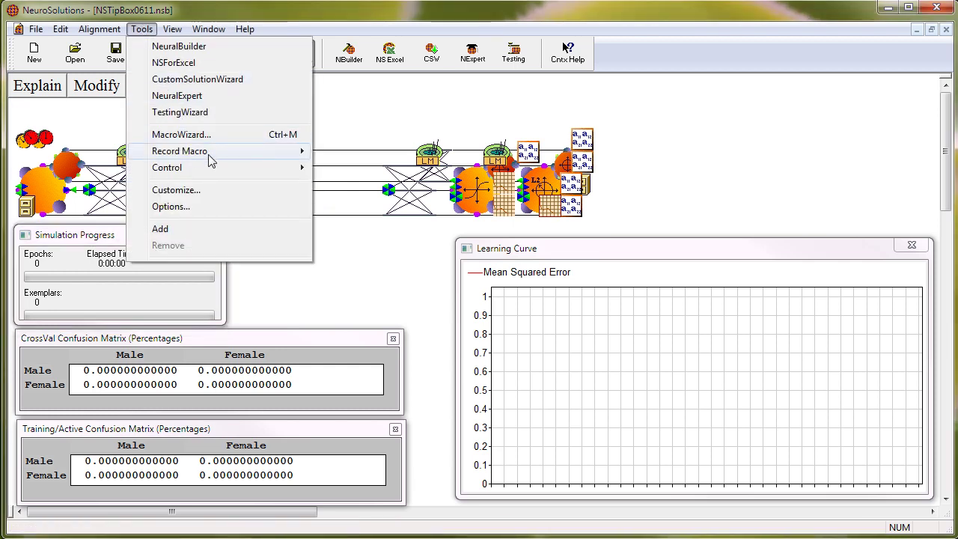
mouse_move(180, 151)
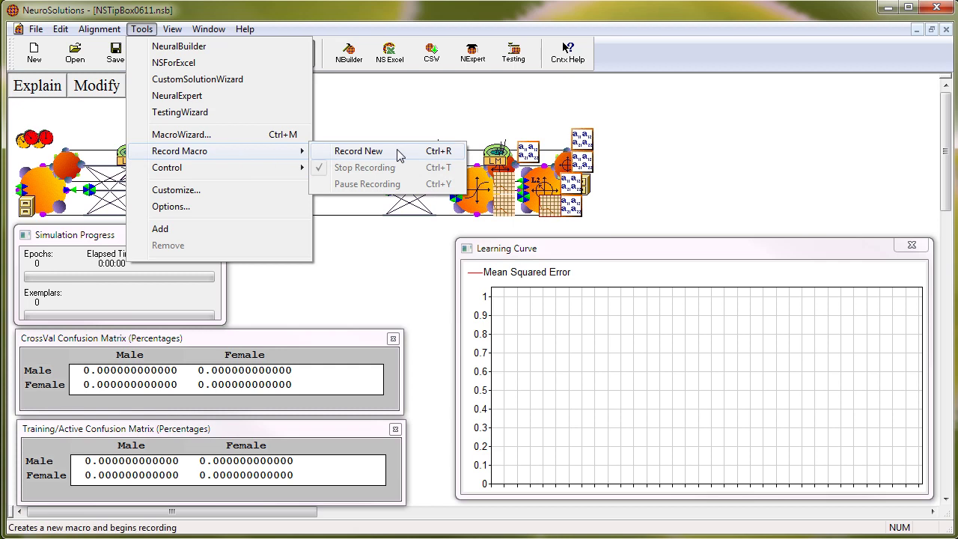
left_click(402, 155)
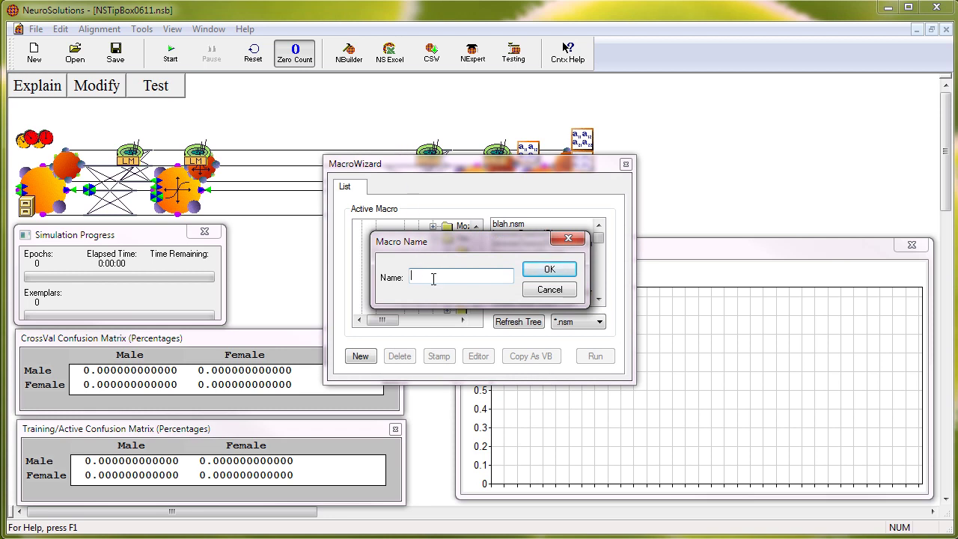
type("NSTipBox")
type("0611")
left_click(545, 277)
left_click(549, 270)
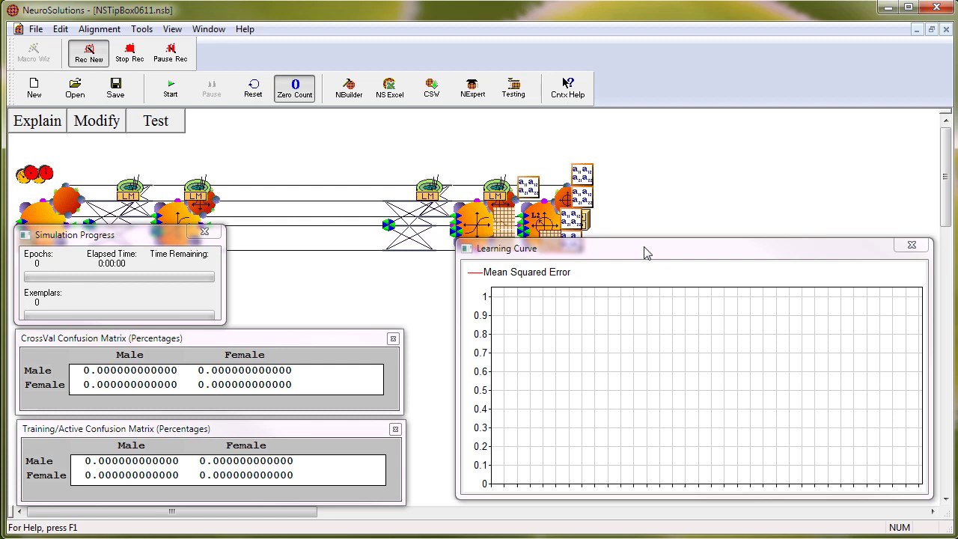
Enter 9999999 as the L2Criterion saved error, then reset the weights and train for 1000 epochs.
right_click(543, 228)
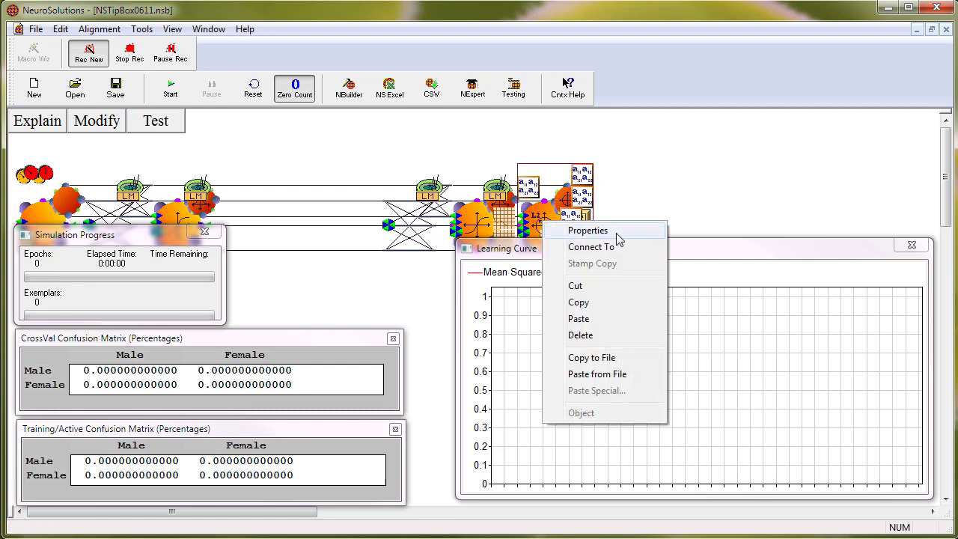
left_click(588, 231)
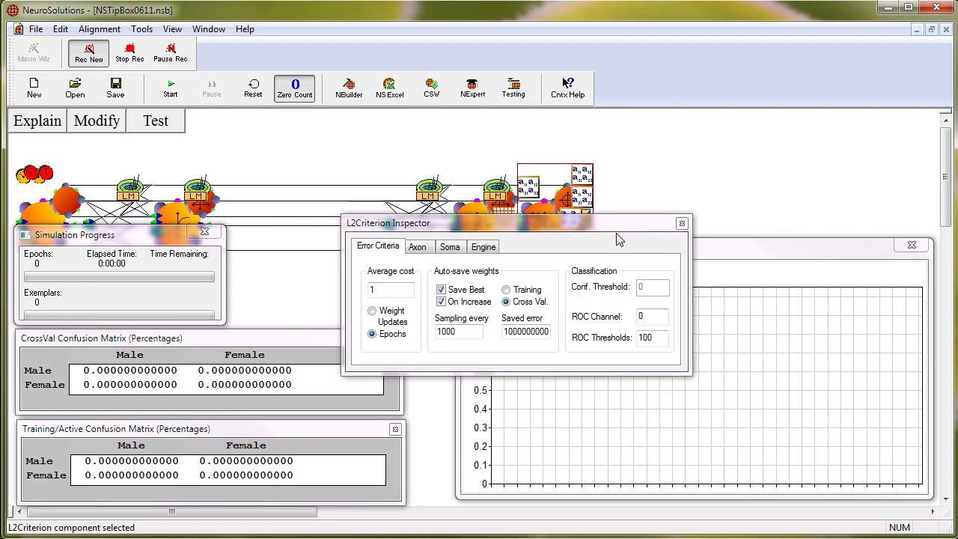
left_click(529, 332)
double_click(528, 331)
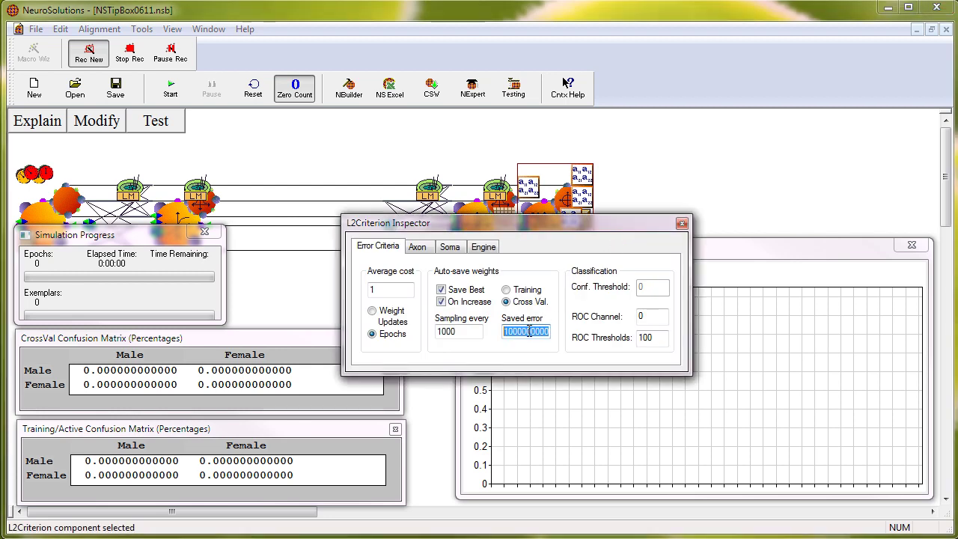
type("9999999")
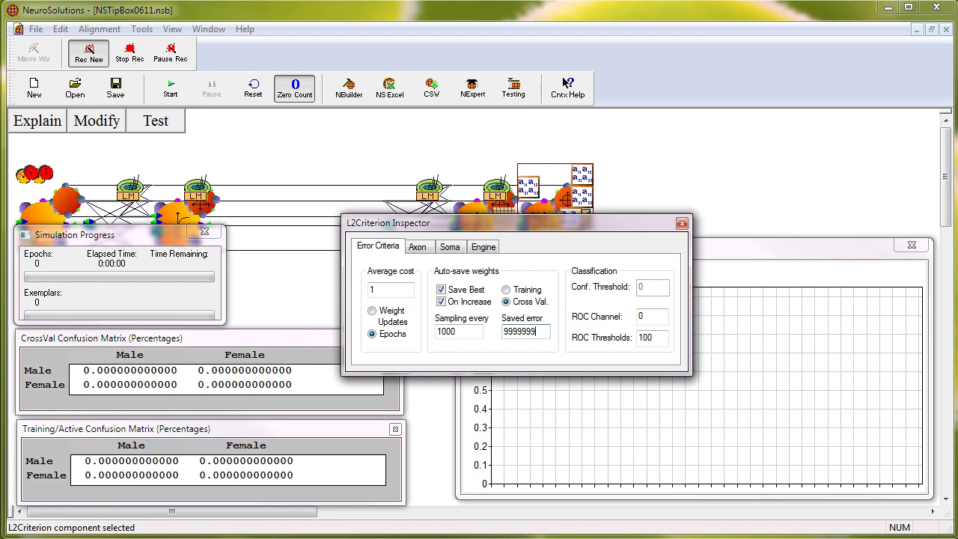
left_click(465, 329)
left_click(257, 91)
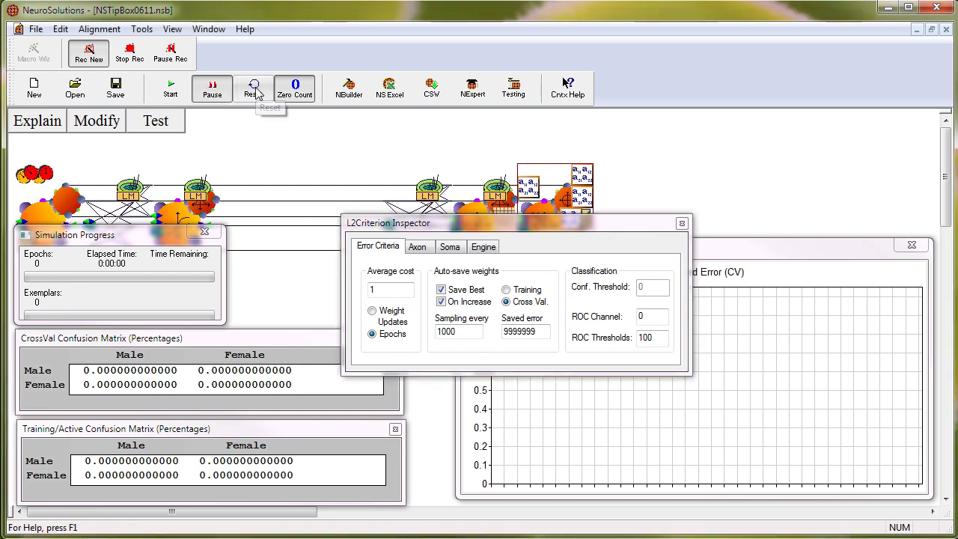
left_click(171, 90)
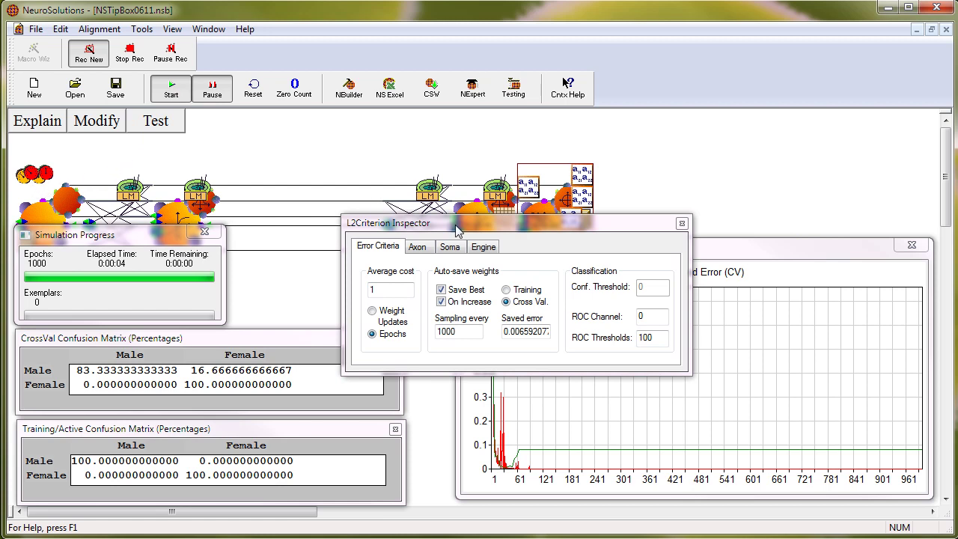
Load NSTipBox0611.bst as the weights file in the StaticControl's Weights settings.
left_click(24, 179)
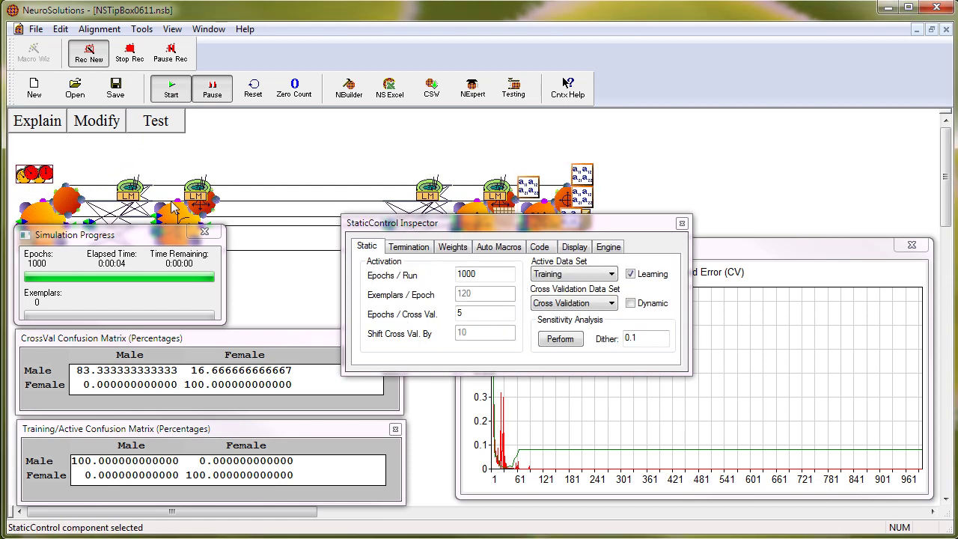
left_click(481, 223)
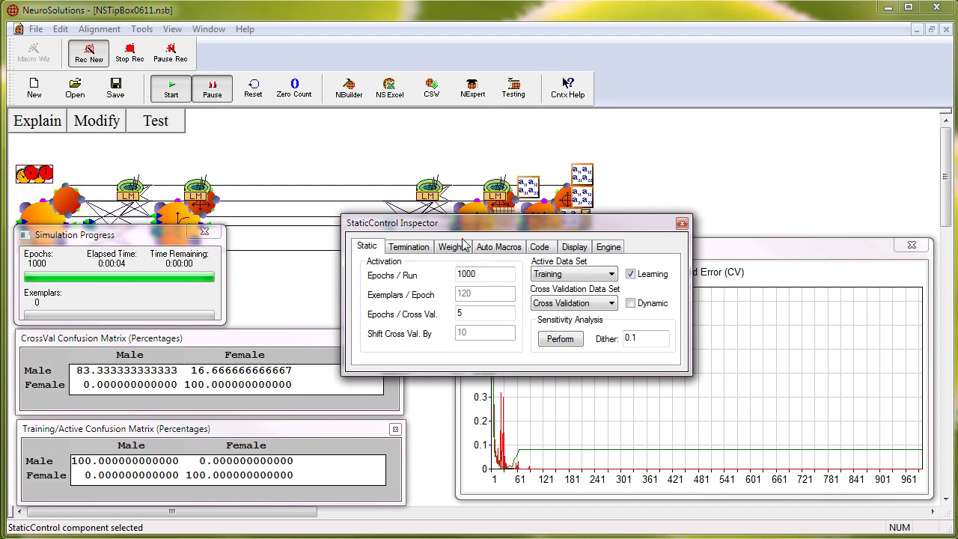
left_click(459, 249)
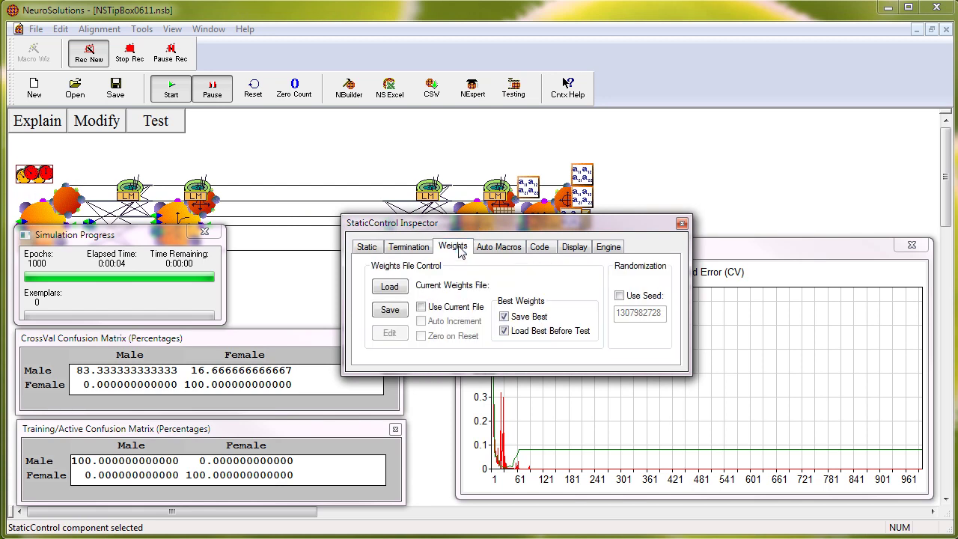
left_click(402, 293)
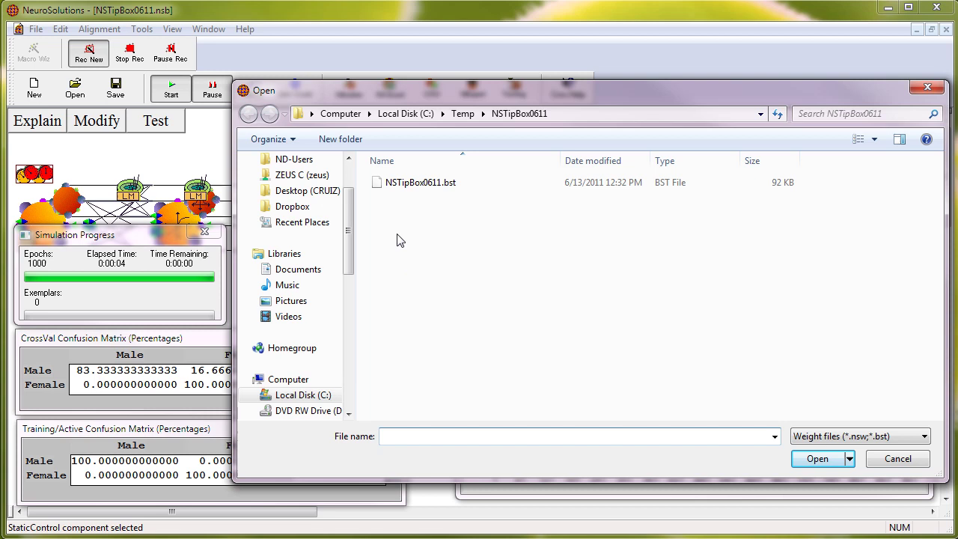
left_click(419, 182)
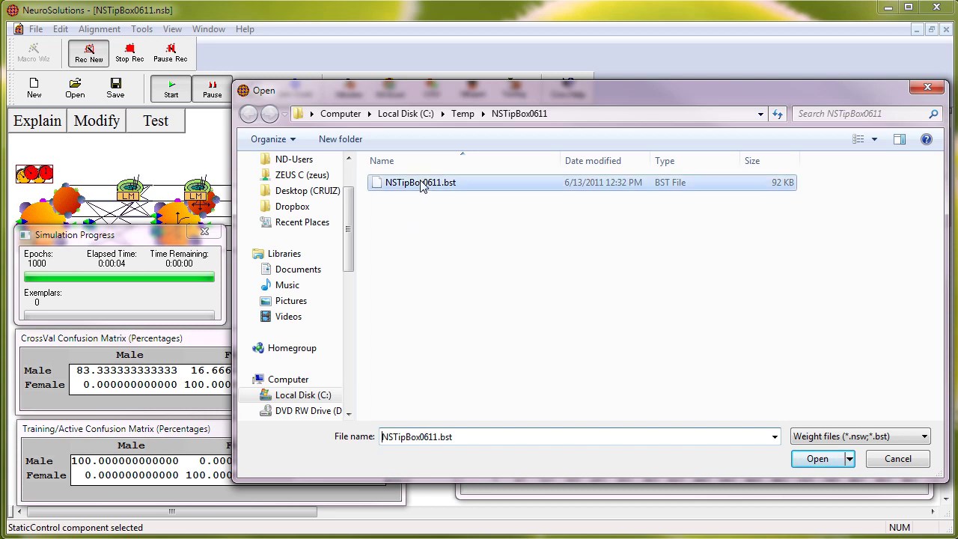
left_click(815, 459)
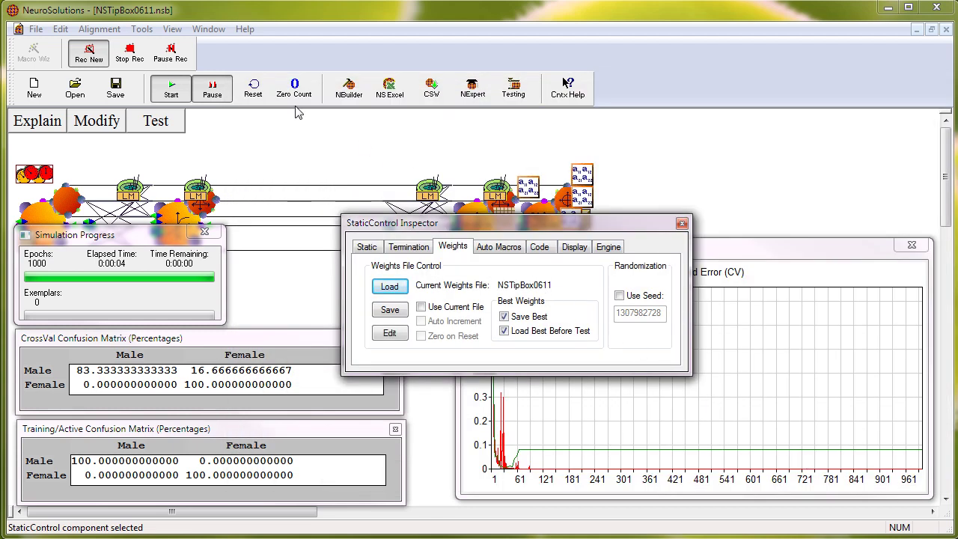
Stop recording, then delete the macro's first two lines and its activeBreadboard.select line.
left_click(130, 53)
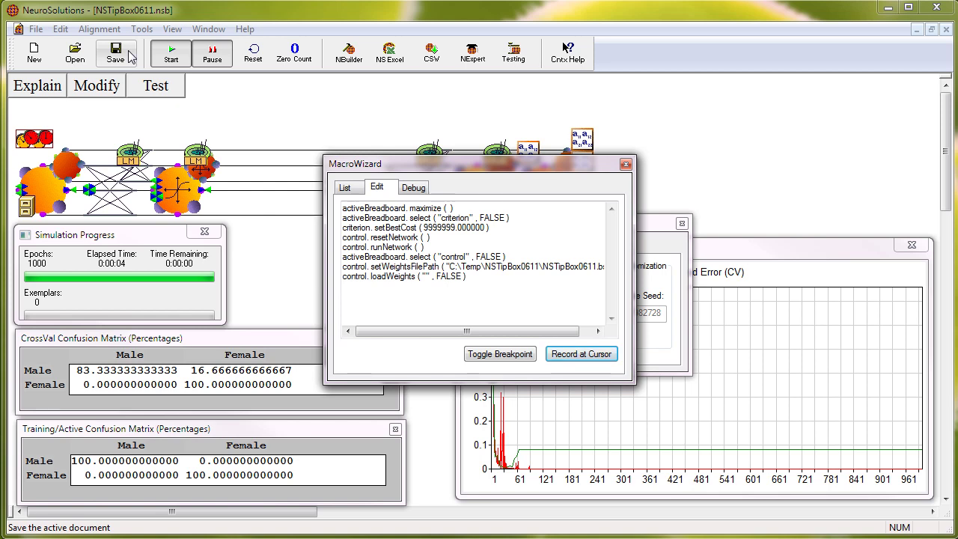
left_click(449, 208)
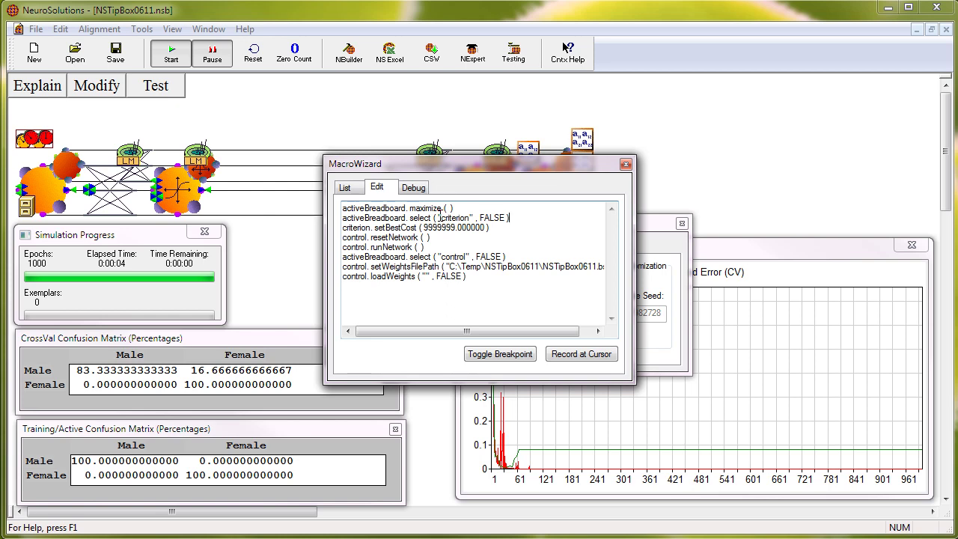
key("shift+Home")
key("shift+Up")
key("Delete")
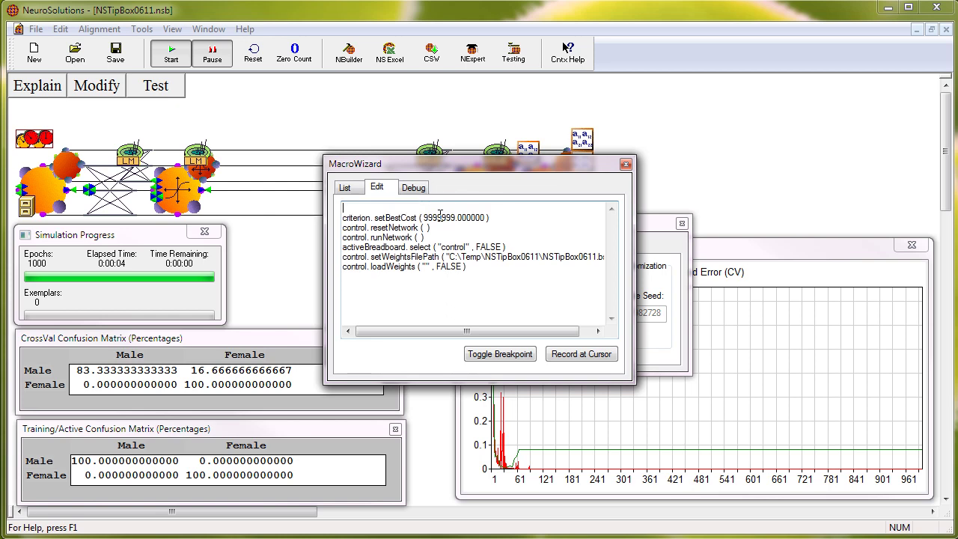
key("Delete")
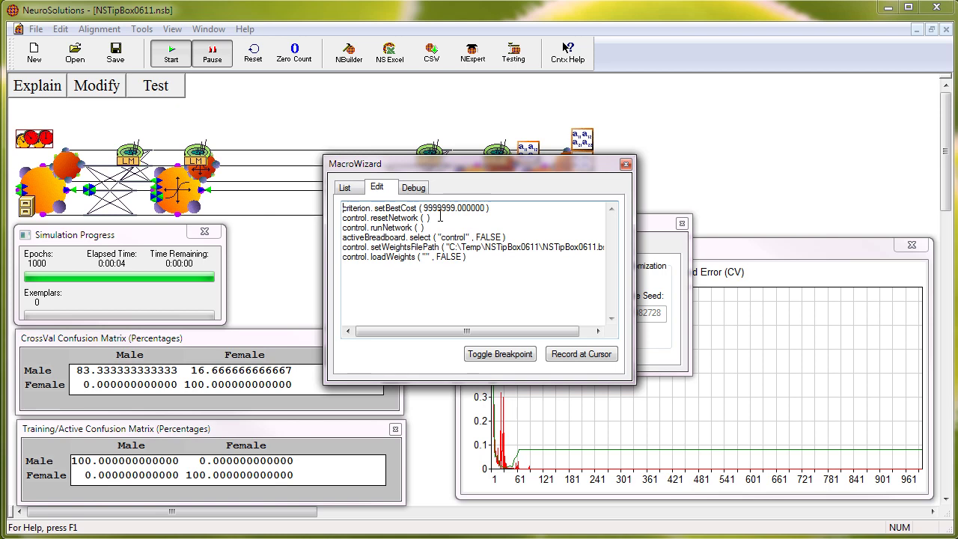
key("Down")
key("Down")
key("Down")
key("shift+End")
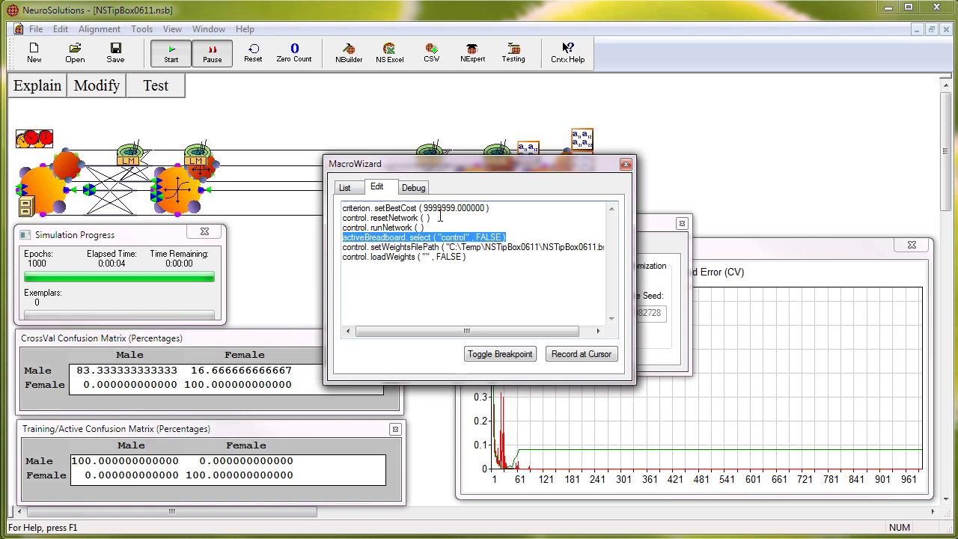
key("Delete")
key("Delete")
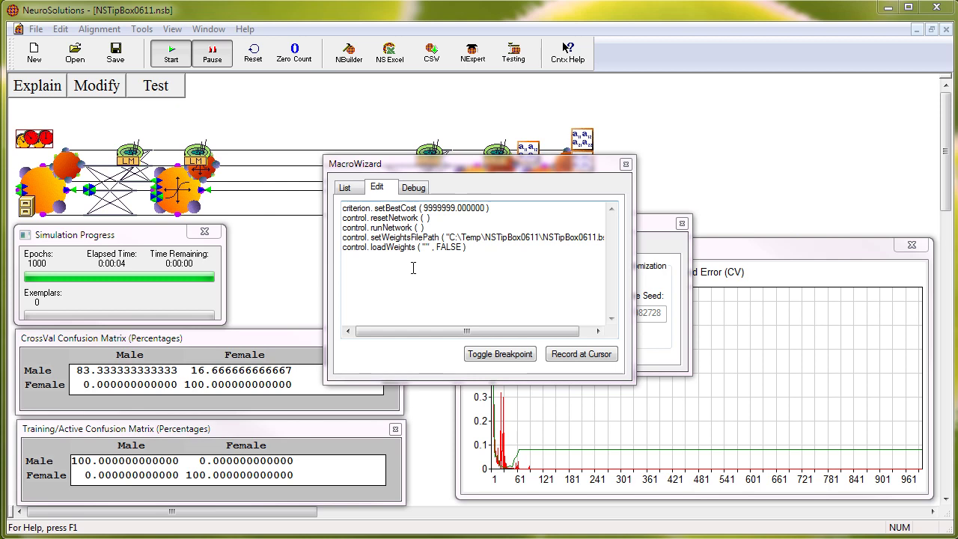
Copy the resetNetwork/runNetwork pair and paste it repeatedly after the last runNetwork.
left_click_drag(504, 209, 353, 209)
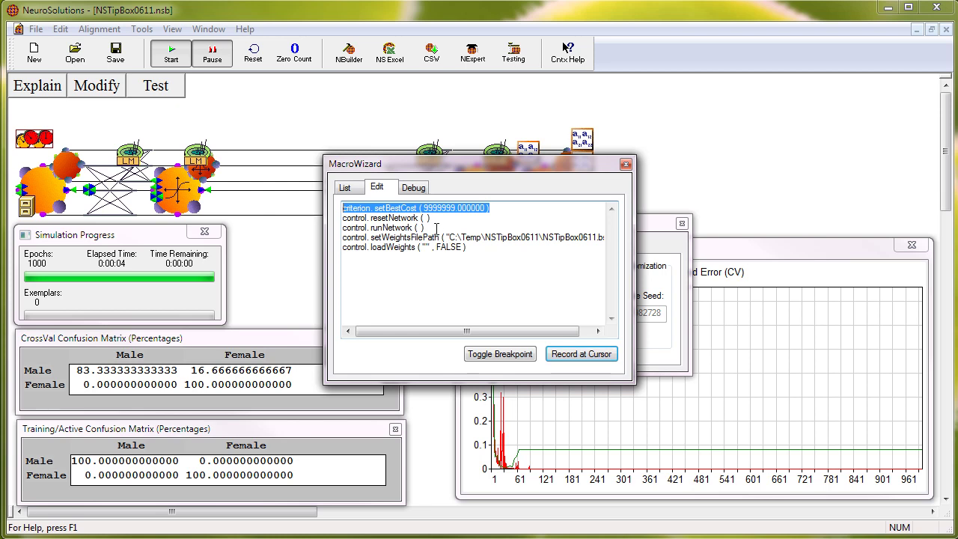
double_click(391, 226)
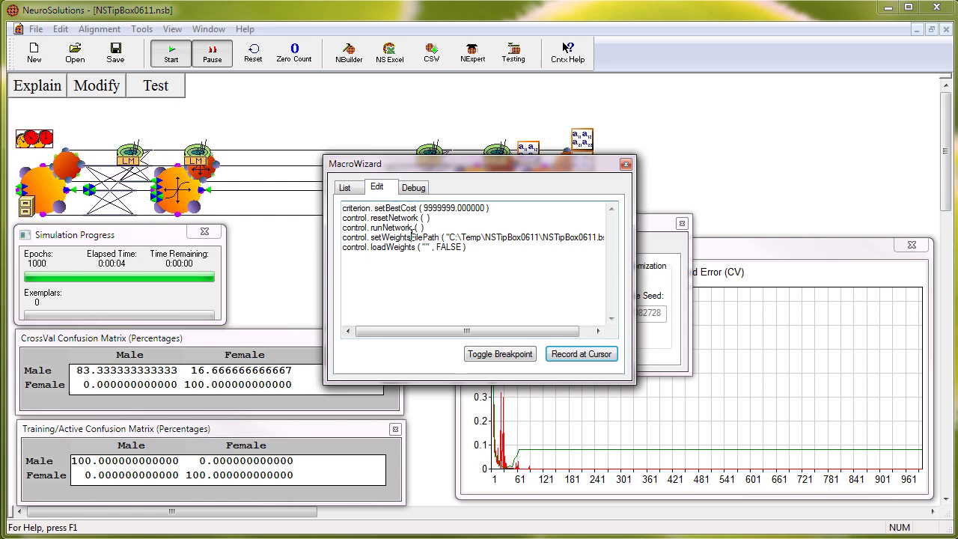
left_click_drag(410, 236, 559, 236)
left_click(564, 237)
left_click_drag(432, 227, 333, 222)
key("ctrl+c")
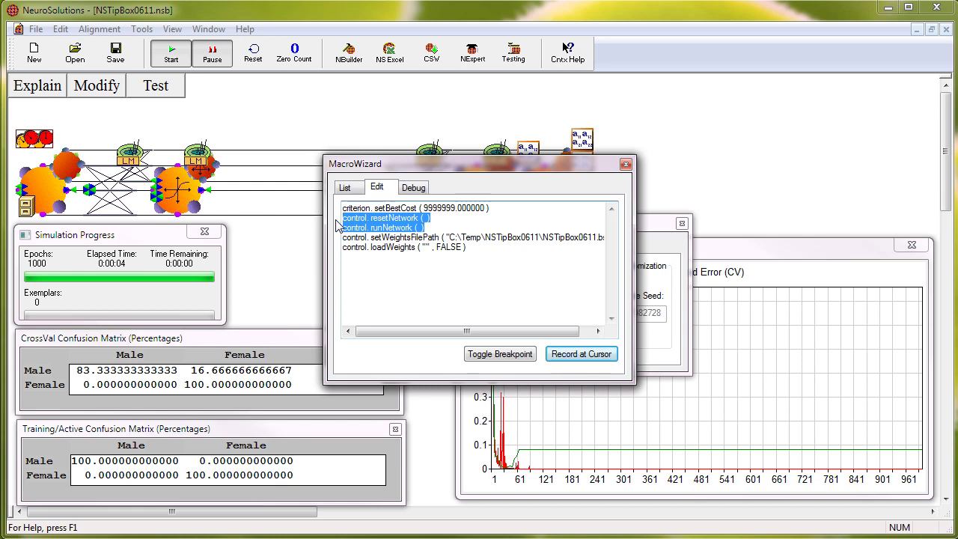
left_click(435, 229)
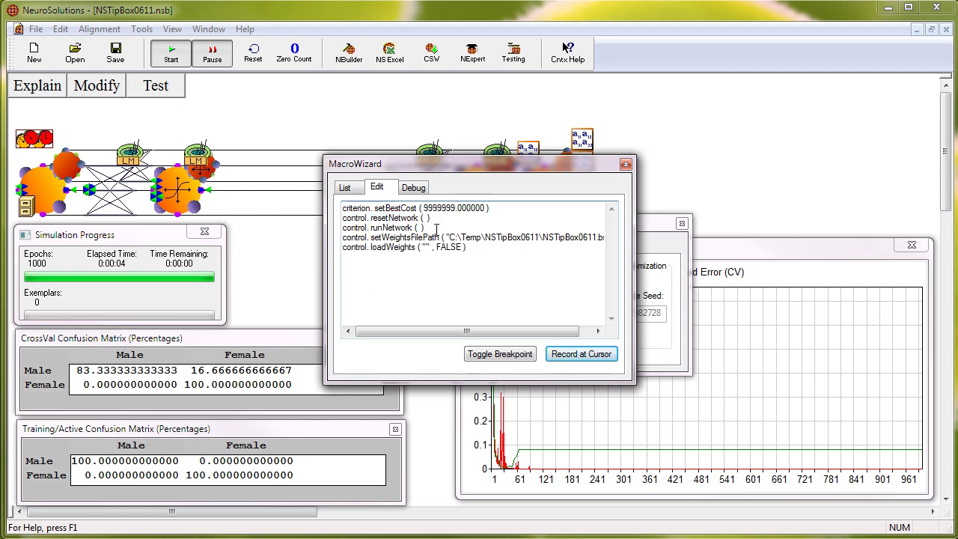
key("ctrl+v")
type("control. resetNetwork ( ) control. runNetwork ( )")
key("ctrl+v")
key("ctrl+v")
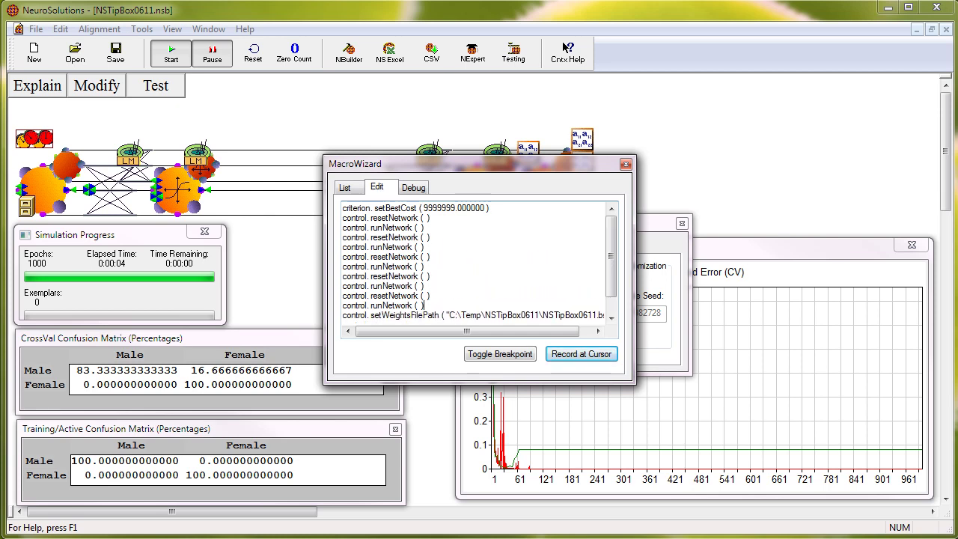
key("Return")
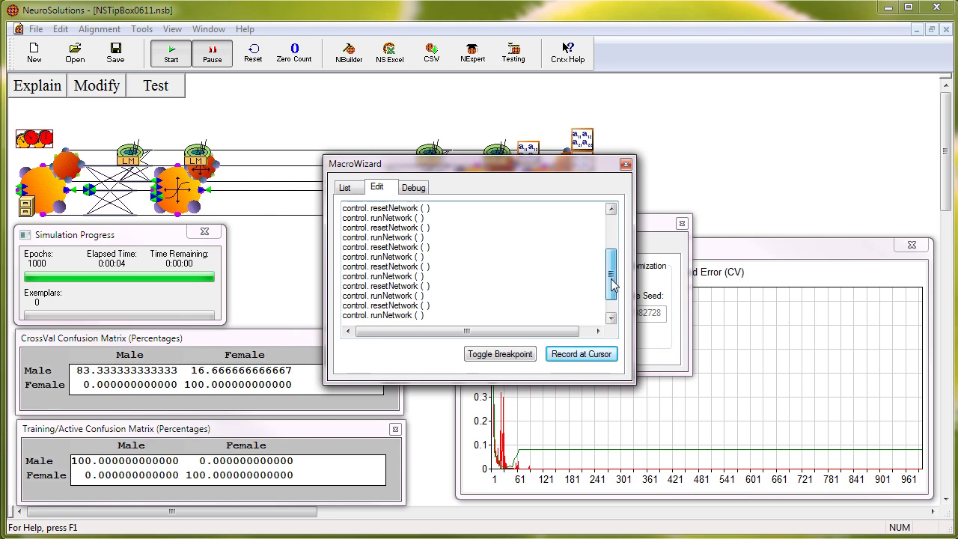
mouse_move(610, 275)
left_mouse_down()
mouse_move(618, 301)
mouse_move(612, 233)
left_mouse_up()
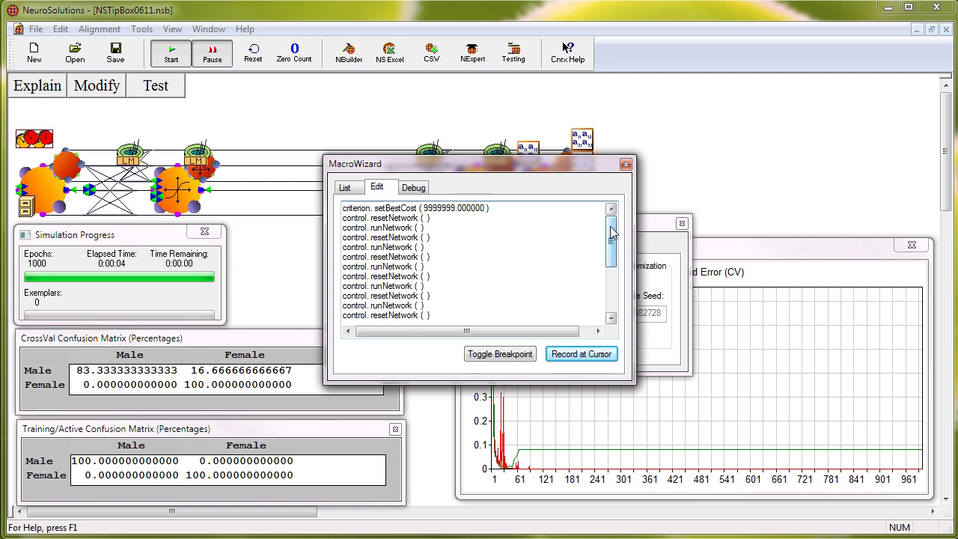
Stamp NSTipBox0611 from the macro list as a breadboard button and drag it to the top centre.
left_click(357, 192)
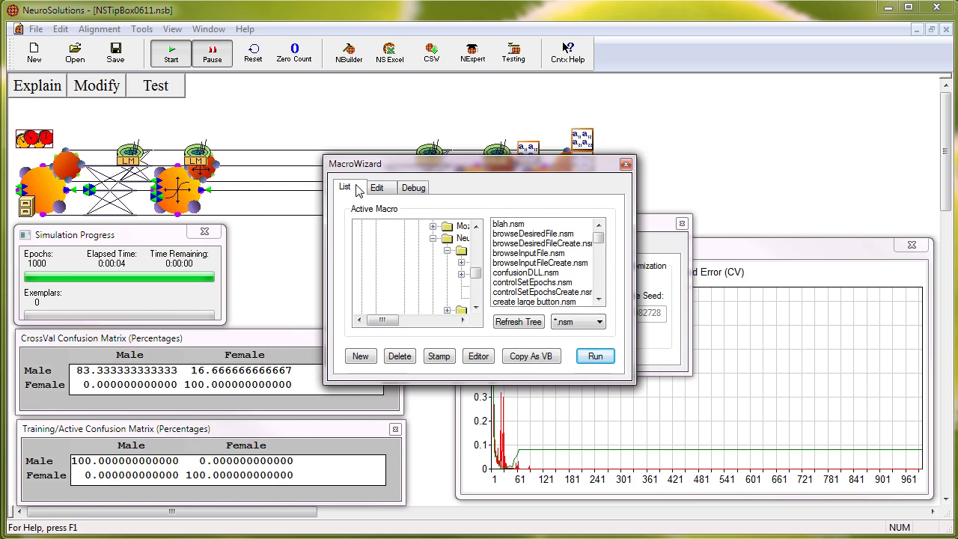
left_click(440, 356)
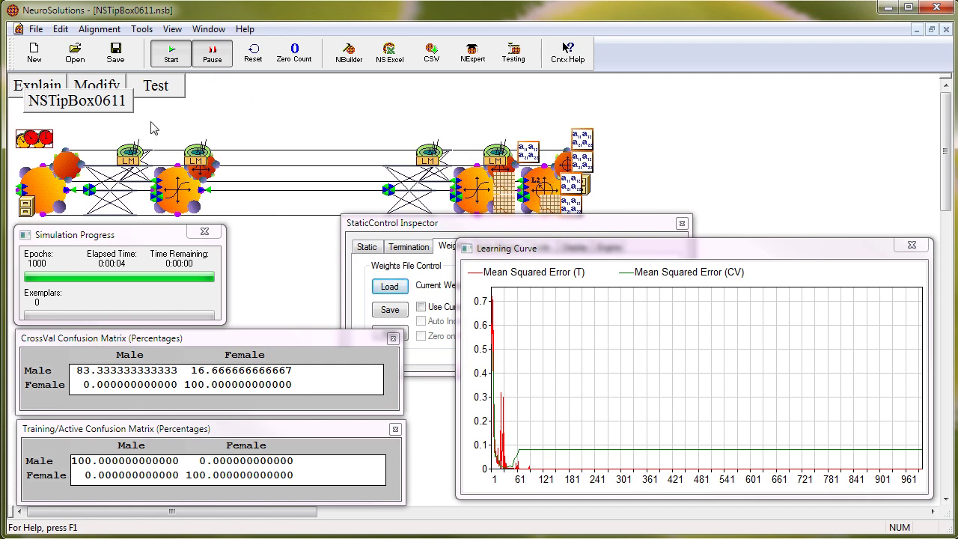
left_click(124, 109)
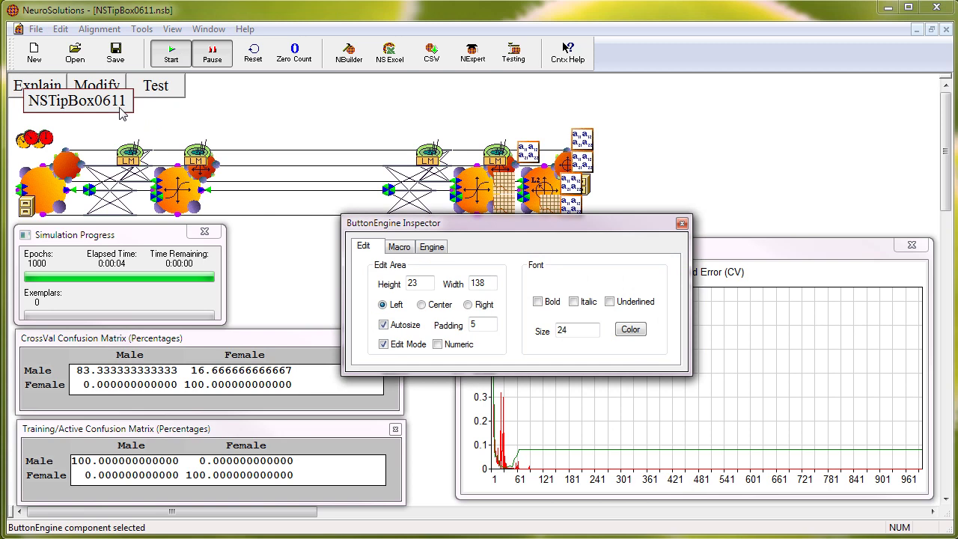
mouse_move(123, 111)
left_mouse_down()
mouse_move(322, 102)
mouse_move(454, 110)
left_mouse_up()
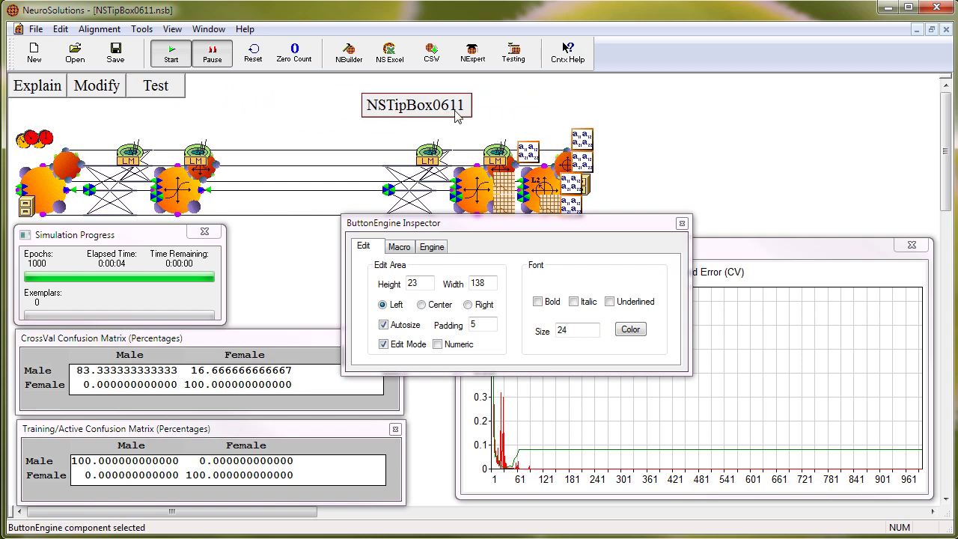
Deselect the button, then press NSTipBox0611 to run the repeated training passes.
left_click(591, 117)
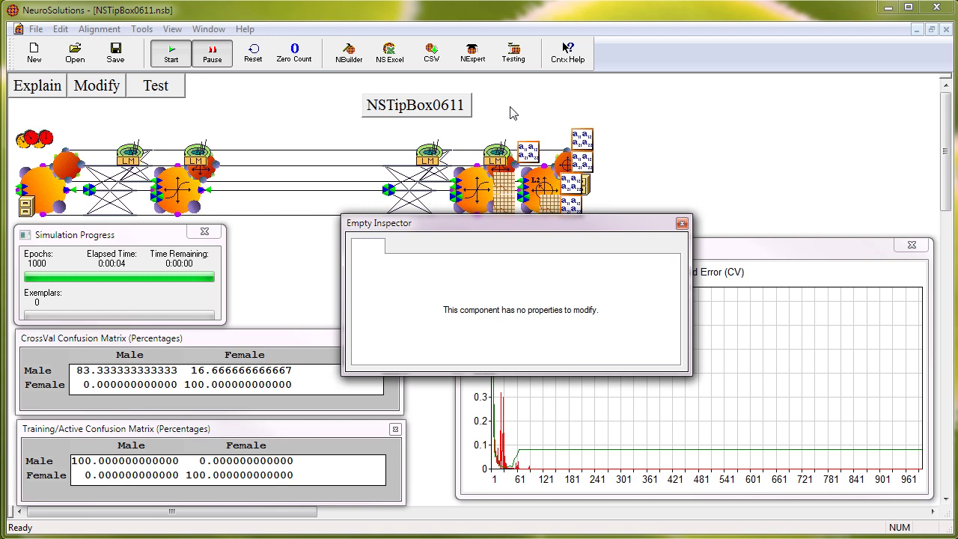
left_click(438, 107)
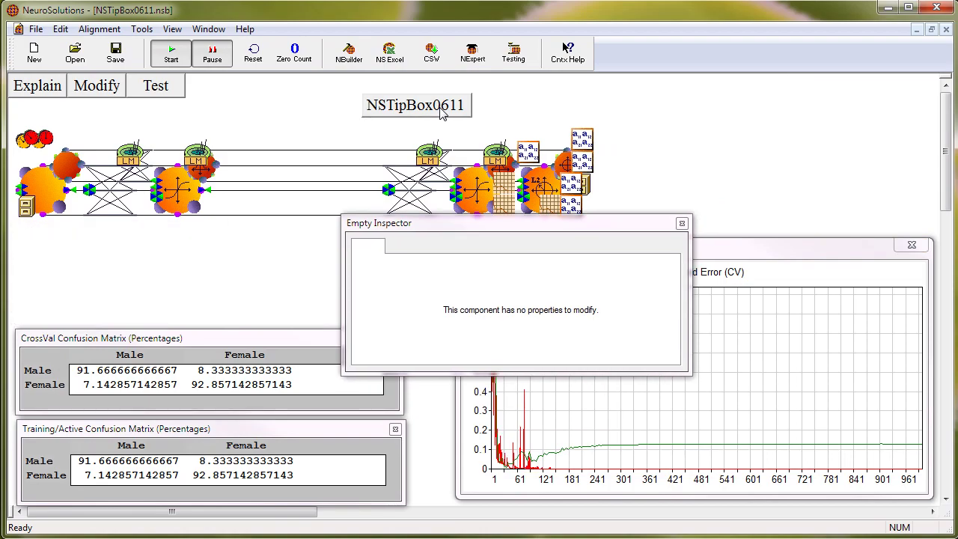
Open the L2Criterion inspector and move it right, showing a saved best error near 0.00576.
right_click(544, 191)
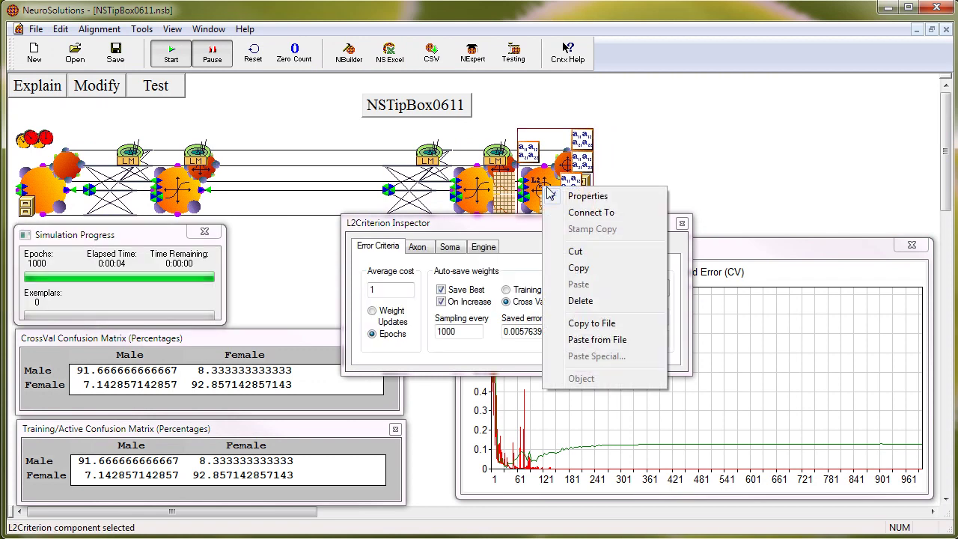
left_click(535, 233)
left_click_drag(536, 232, 703, 222)
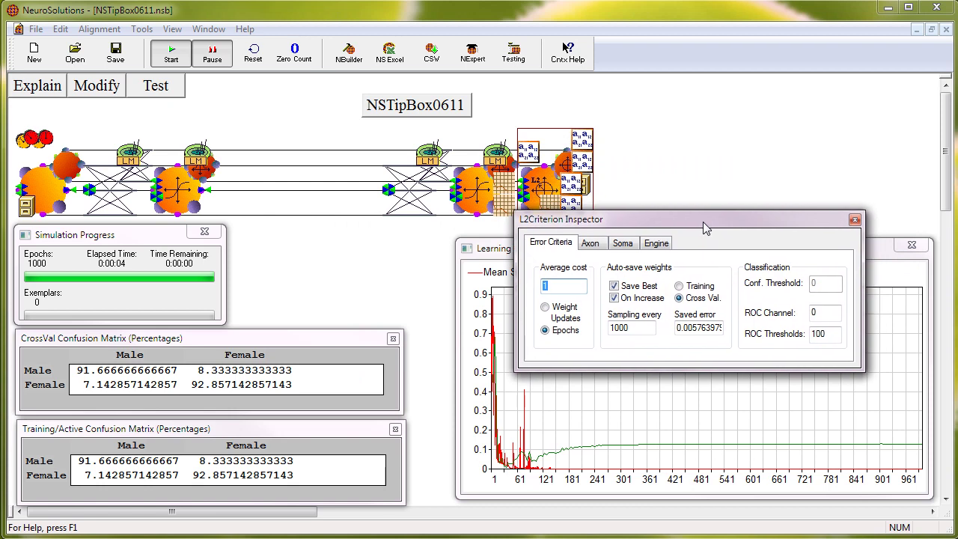